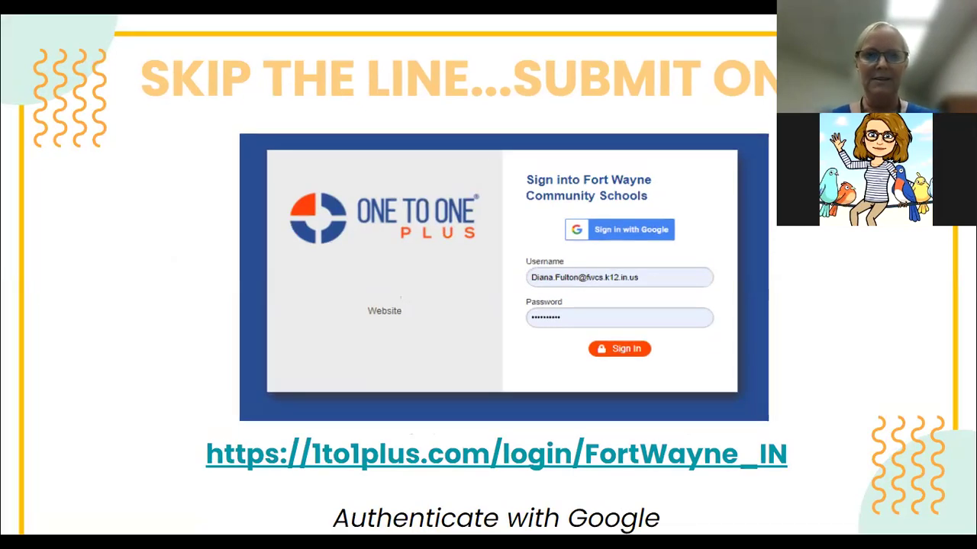
Leave the slideshow for the One to One Plus login page and sign in through Google with the school district account.
key(Escape)
click(467, 23)
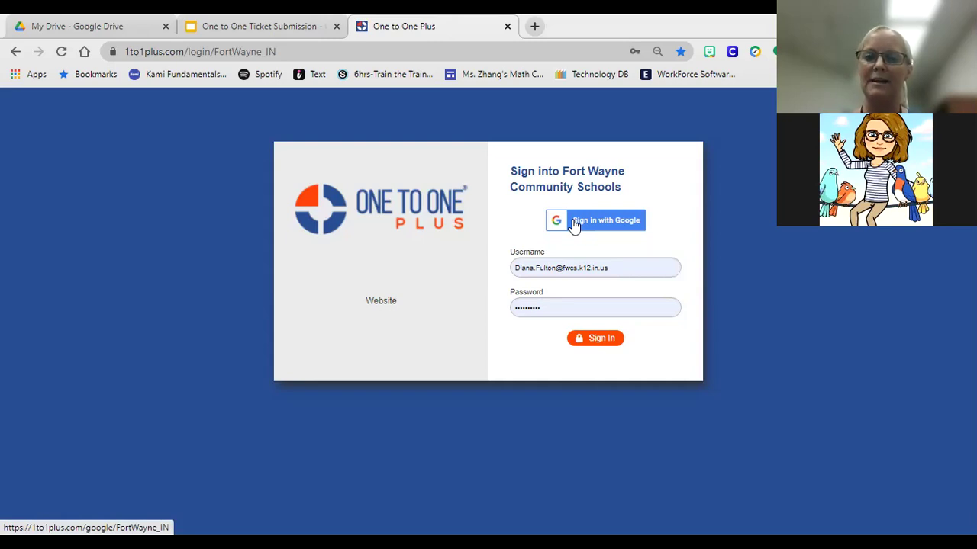
click(575, 223)
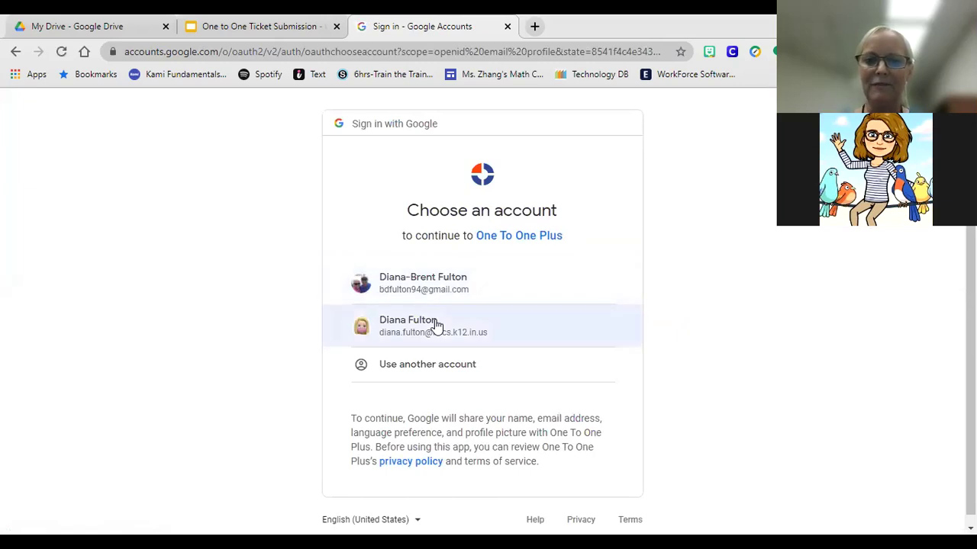
click(438, 326)
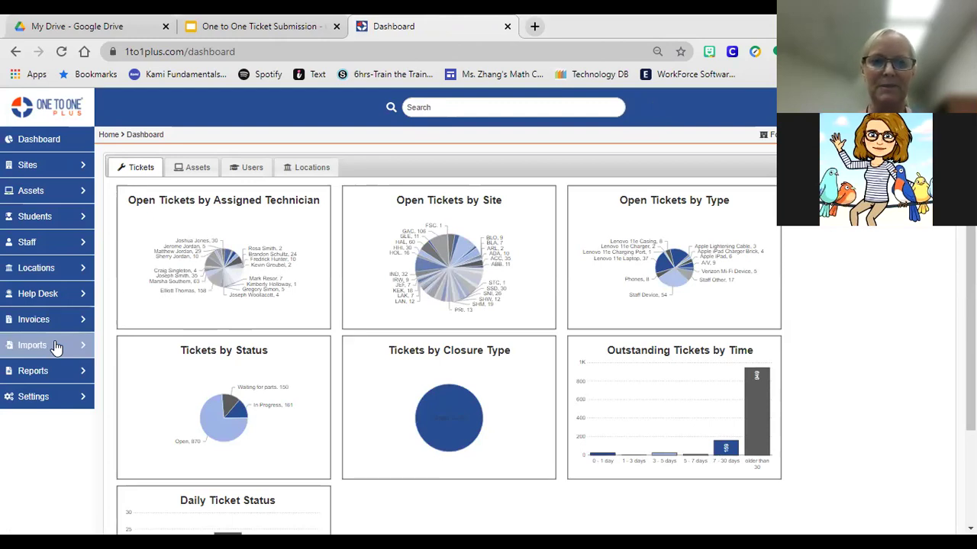
click(36, 296)
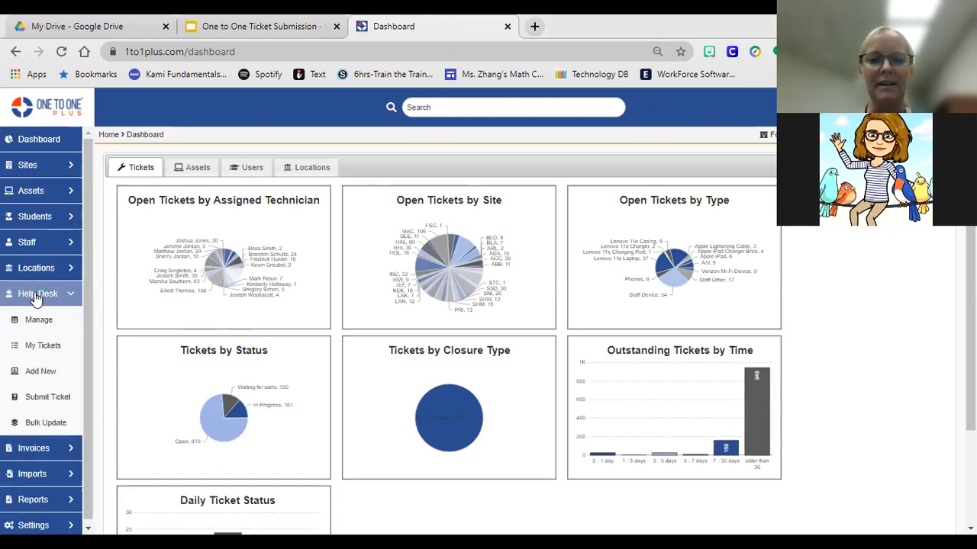
click(47, 381)
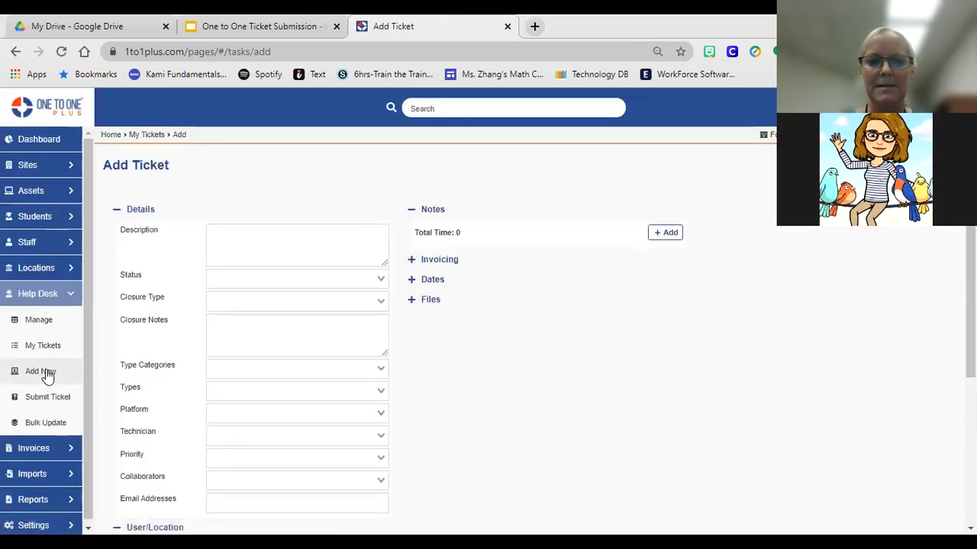
click(65, 296)
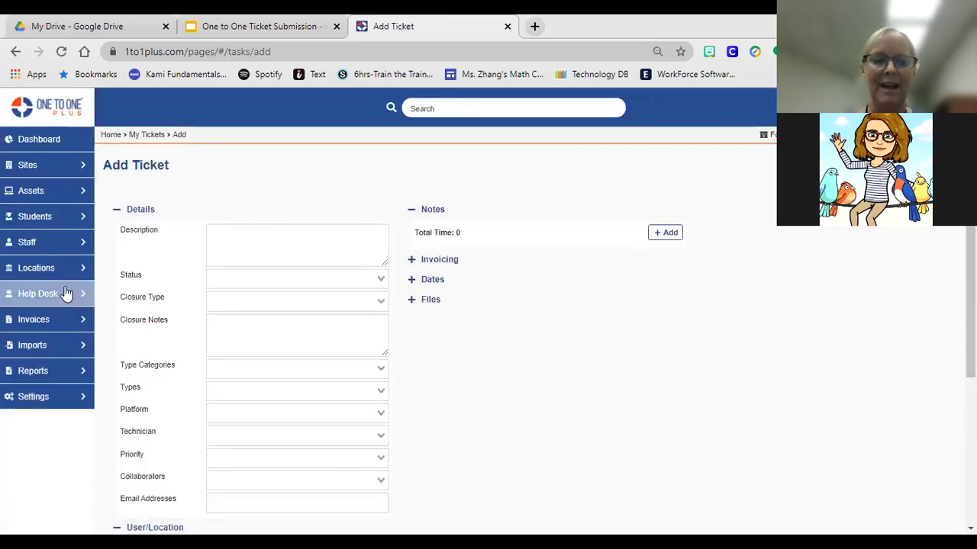
Open the STAFF/STUDENT Device Ticket form from the Help Desk's ticket submission page.
click(66, 294)
click(54, 402)
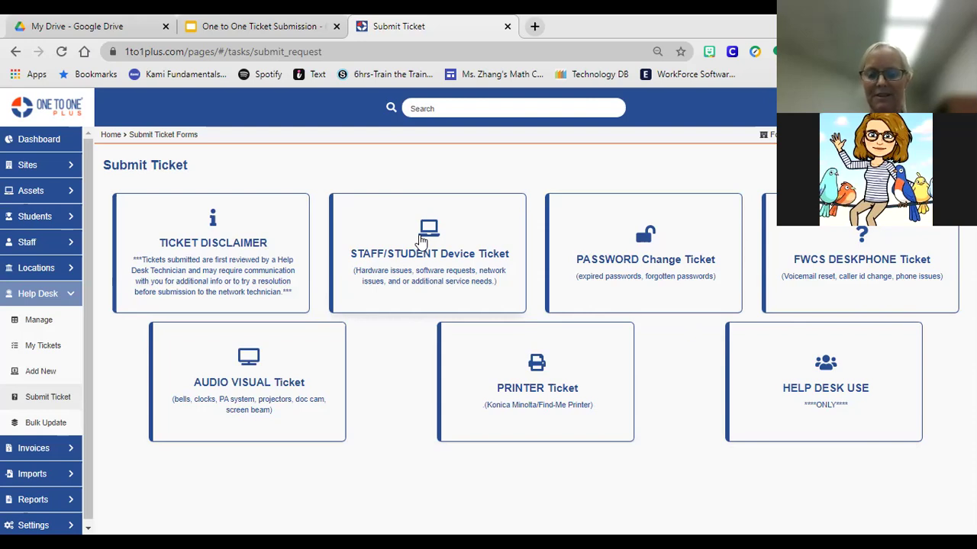
click(422, 242)
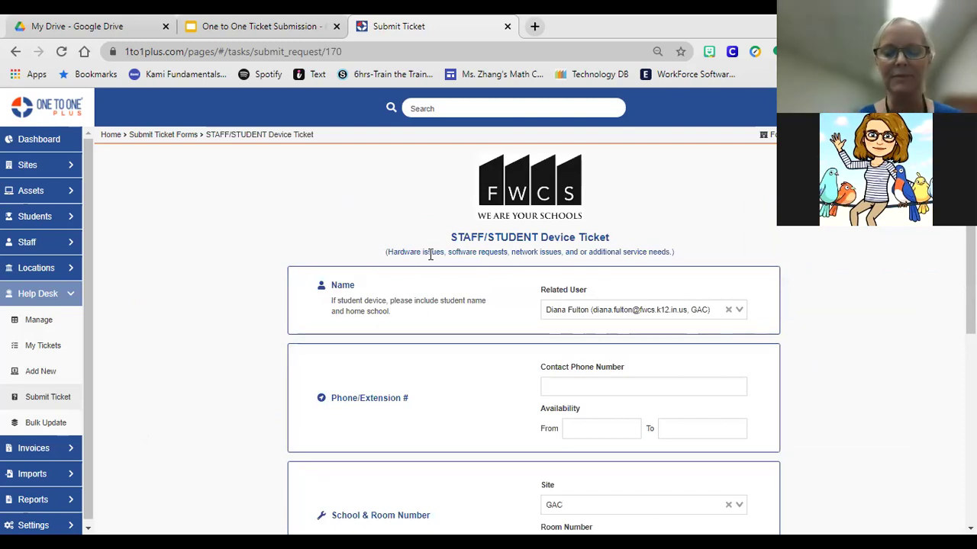
Search the Related User list for a student's name, browse the matches and close the list without choosing anyone.
scroll(493, 313, down, 1)
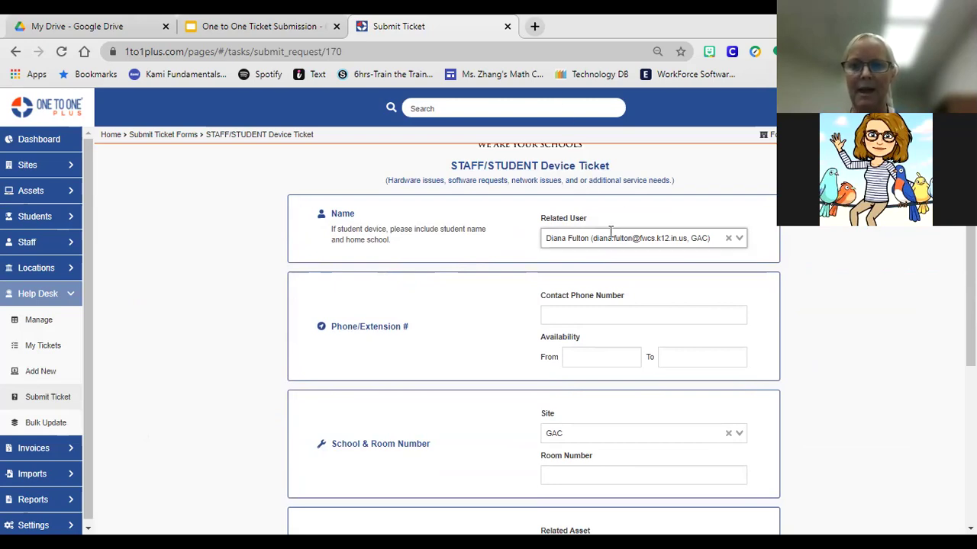
click(738, 240)
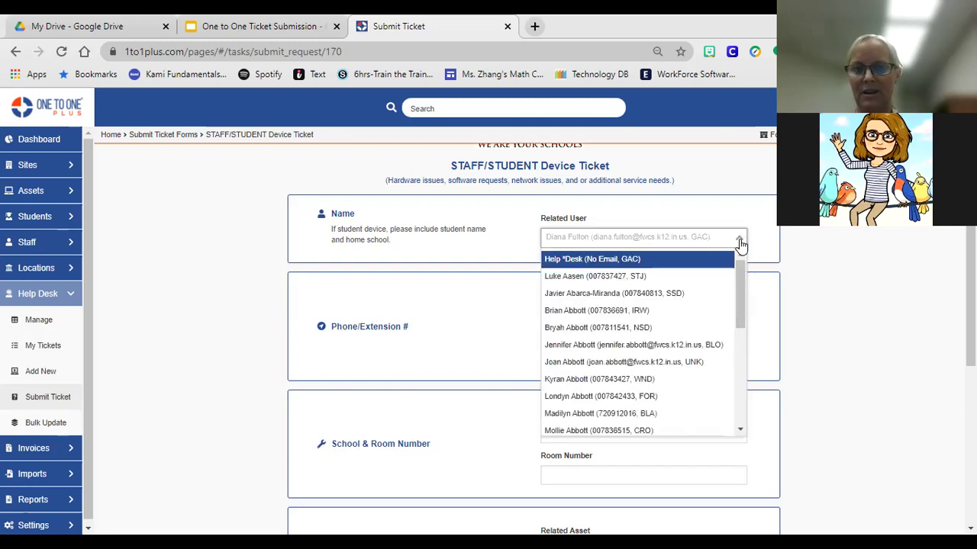
text(hunter)
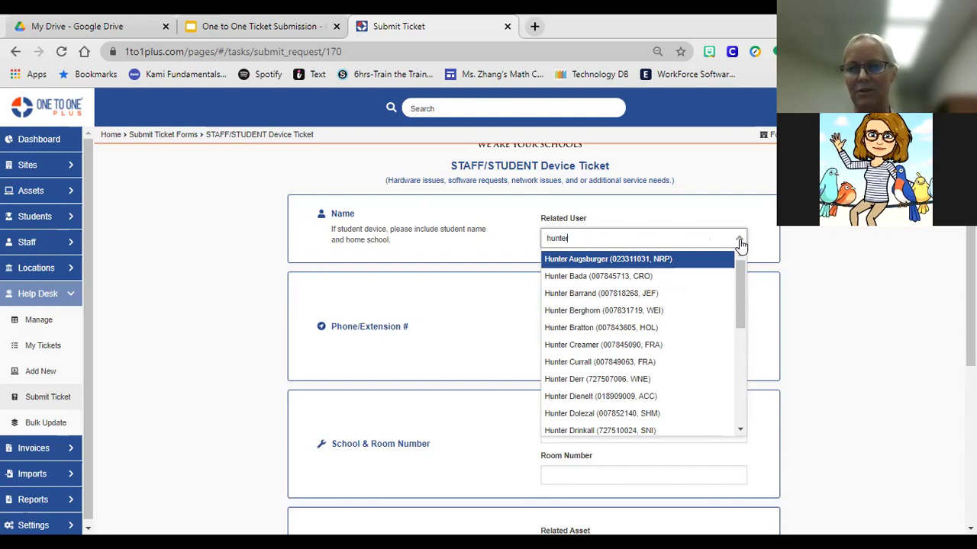
scroll(741, 296, down, 3)
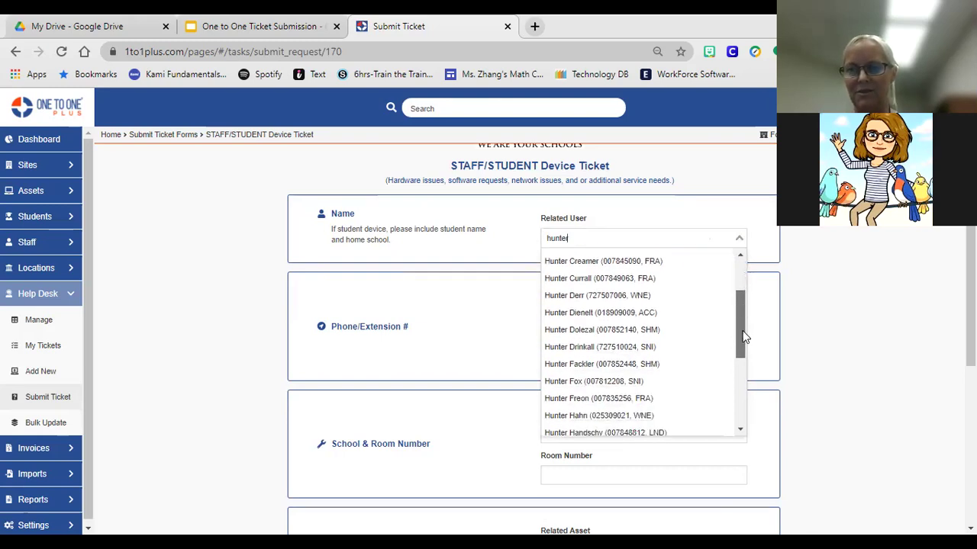
scroll(744, 353, down, 5)
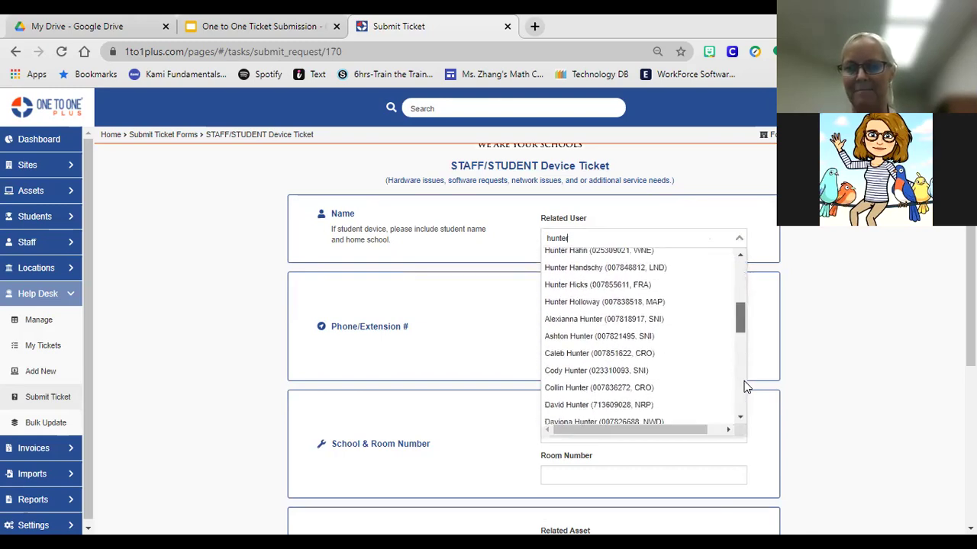
scroll(746, 387, up, 10)
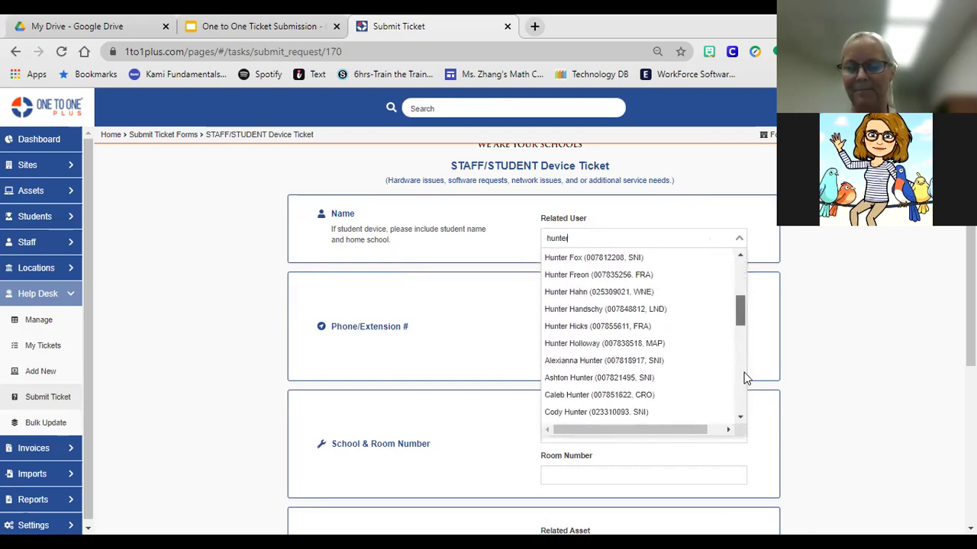
click(777, 238)
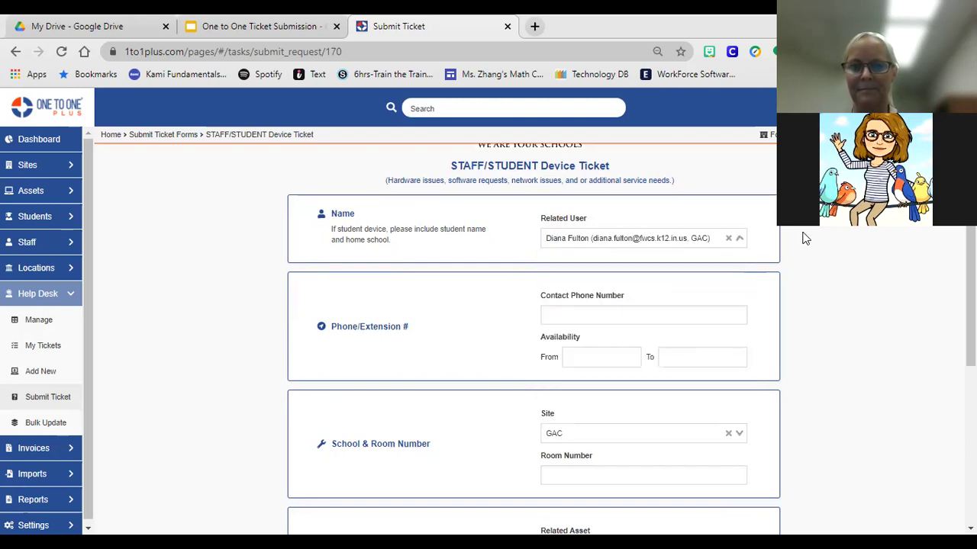
Review the contact phone, availability, site and room number fields of the device ticket.
click(562, 311)
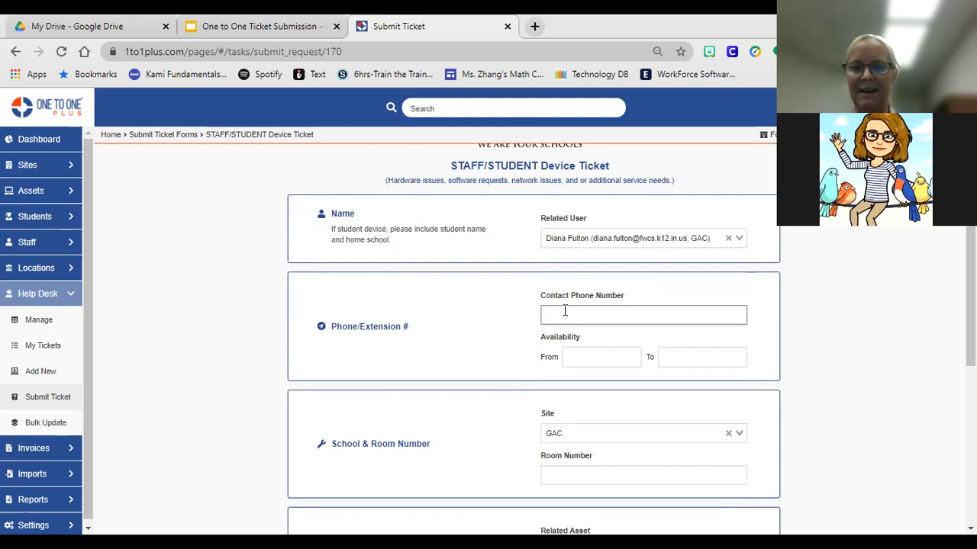
click(500, 338)
scroll(510, 336, down, 1)
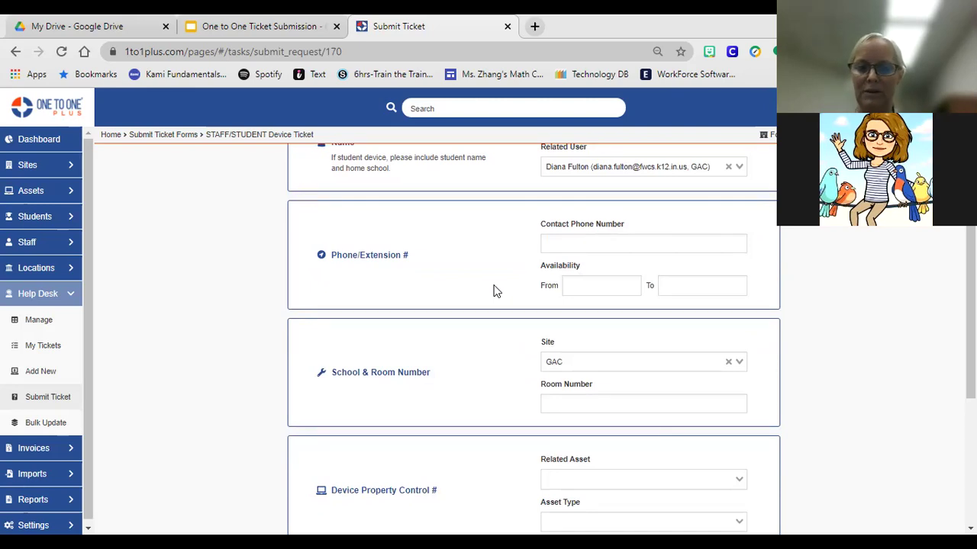
scroll(493, 290, down, 1)
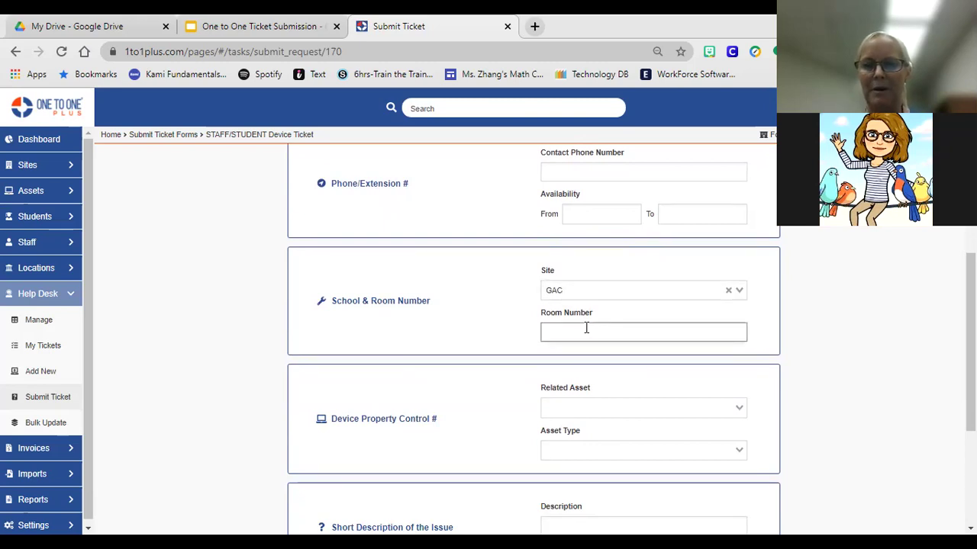
scroll(504, 384, down, 1)
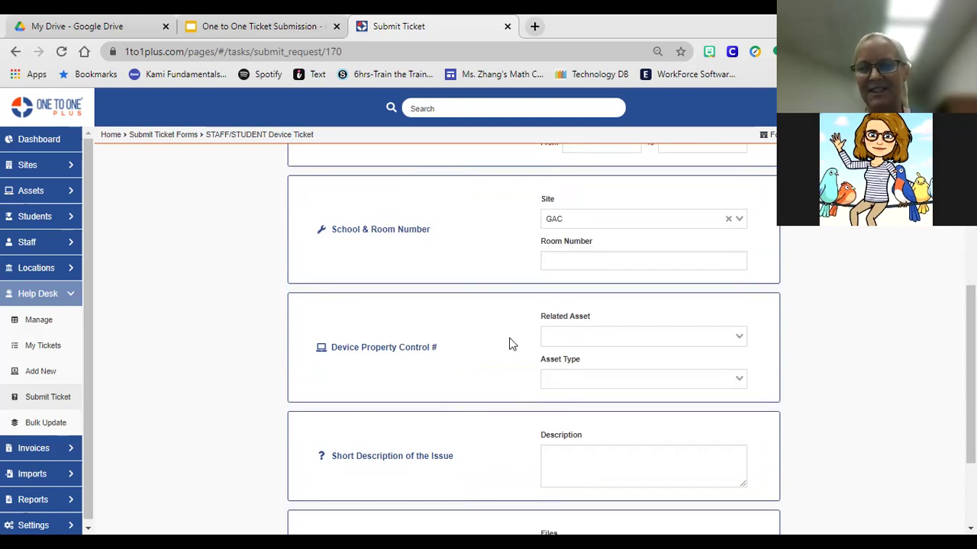
View the devices offered as Related Asset and close the list without choosing one.
click(554, 334)
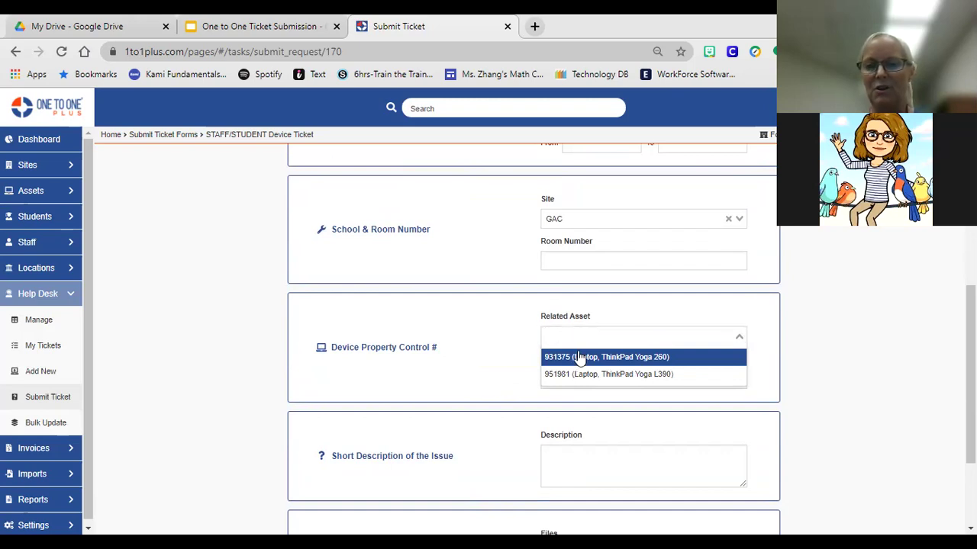
key(Down)
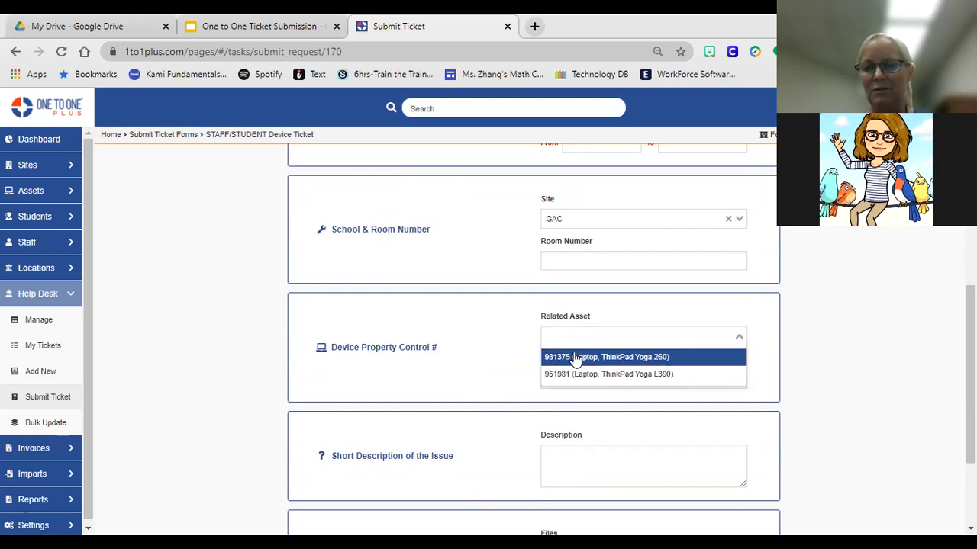
click(509, 372)
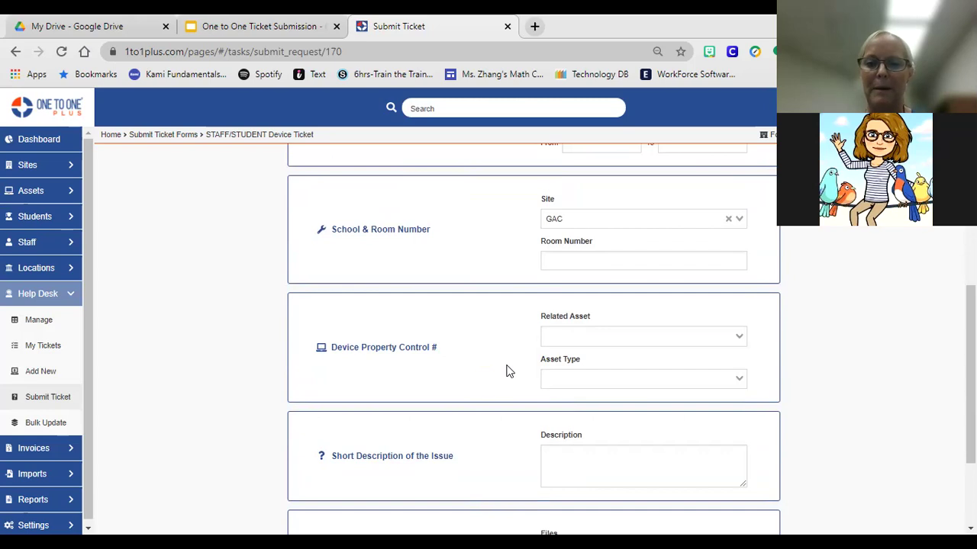
Set the device ticket's Asset Type to Laptop.
click(561, 377)
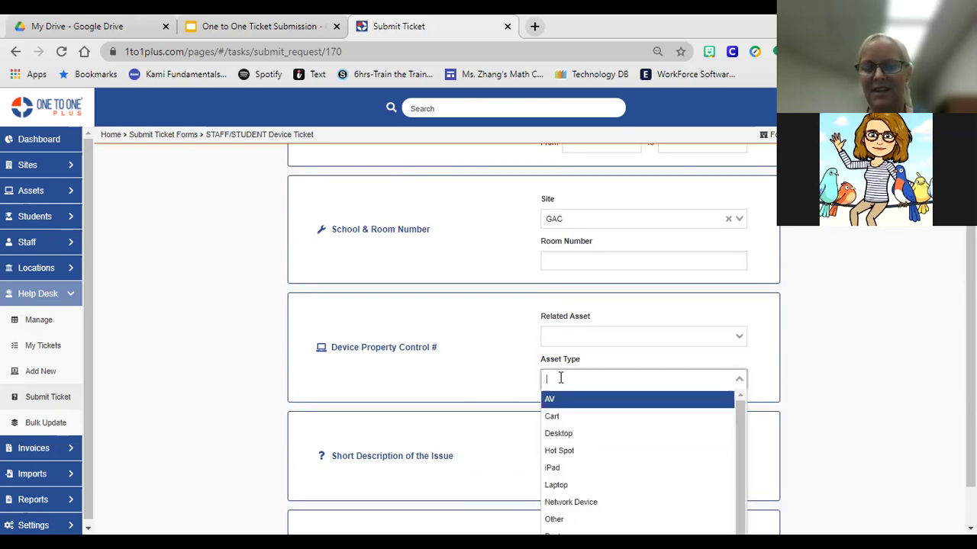
click(577, 485)
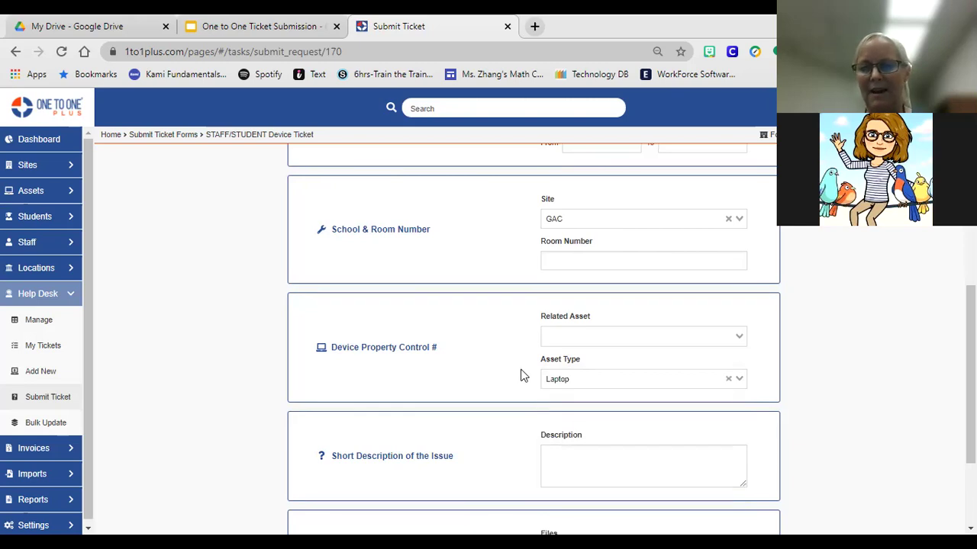
click(734, 379)
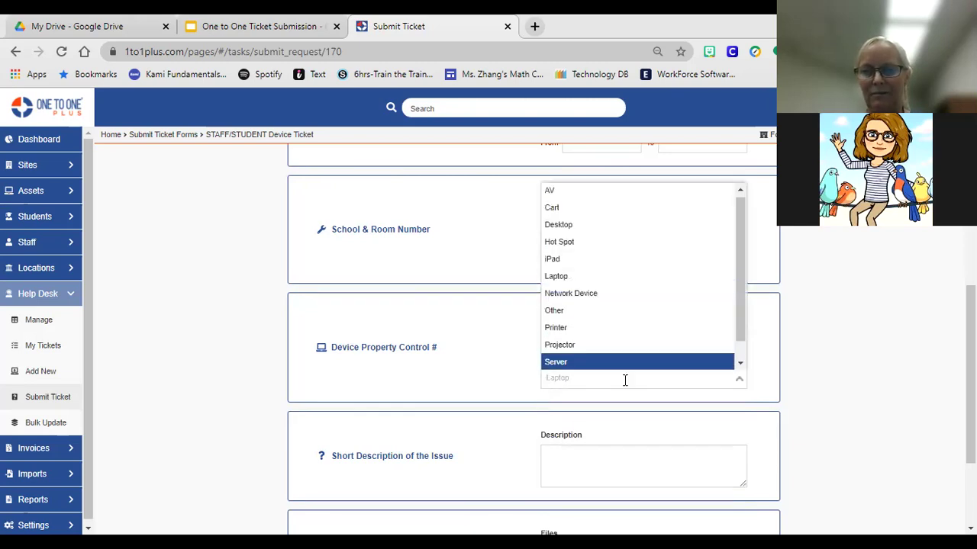
click(510, 348)
click(565, 338)
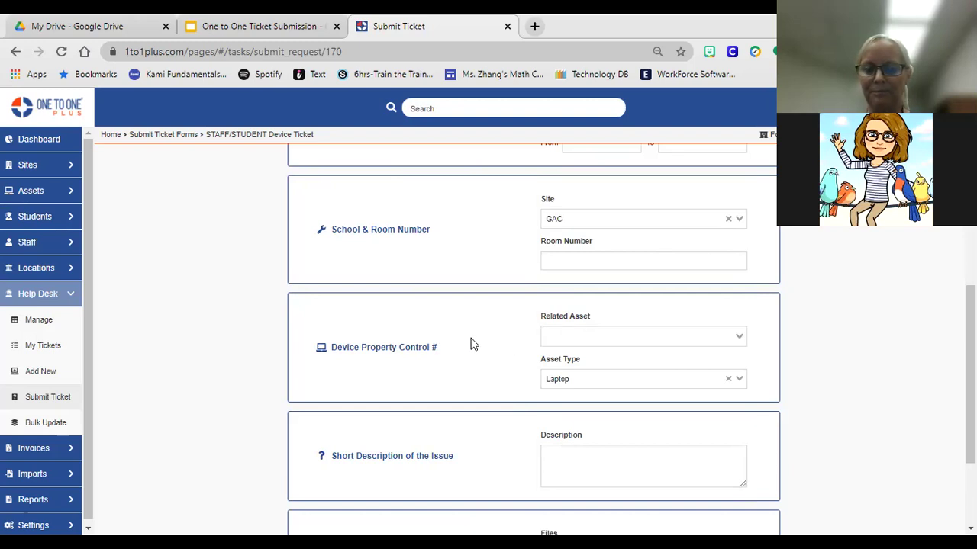
Examine the issue description, the optional screenshot attachment and the save option, then review the whole device ticket form.
scroll(473, 346, down, 2)
click(558, 386)
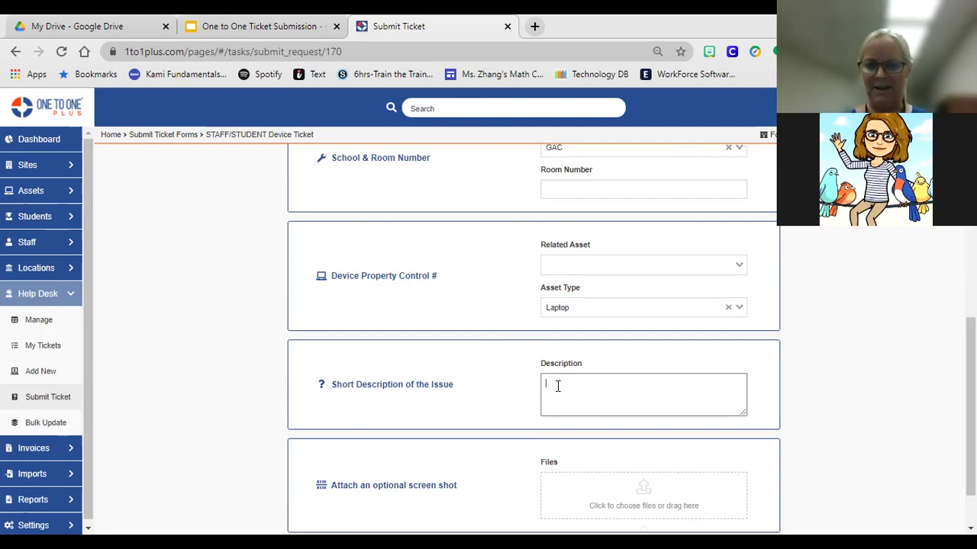
scroll(500, 469, down, 1)
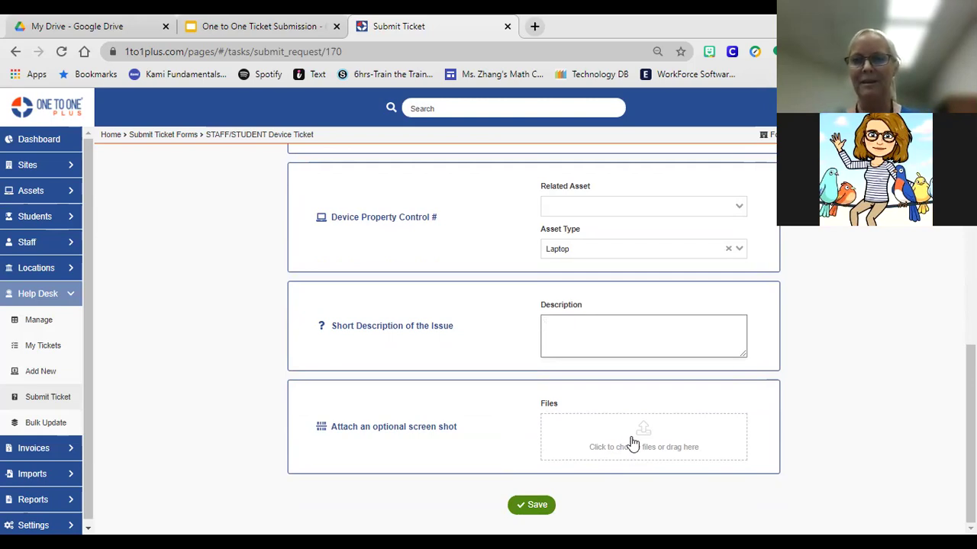
scroll(522, 336, up, 5)
scroll(522, 336, down, 5)
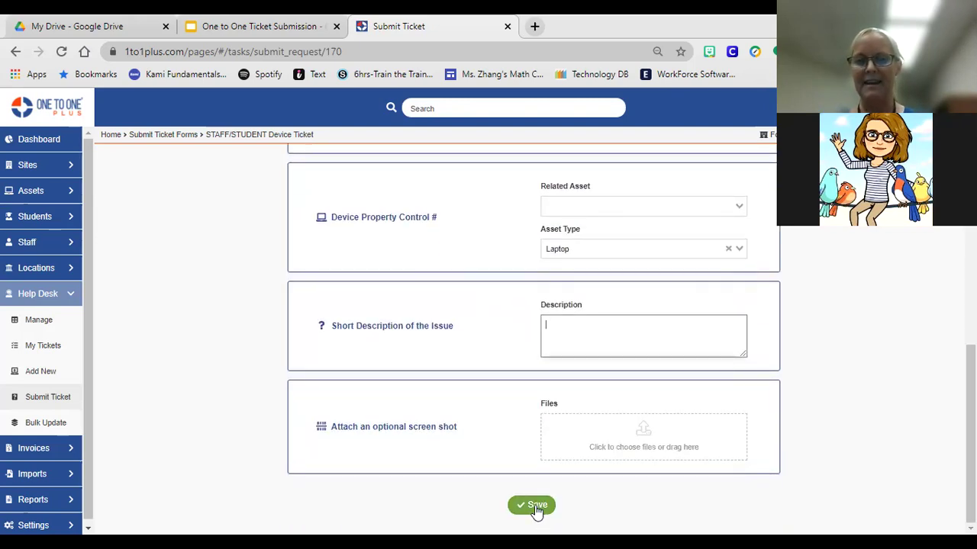
scroll(510, 448, up, 5)
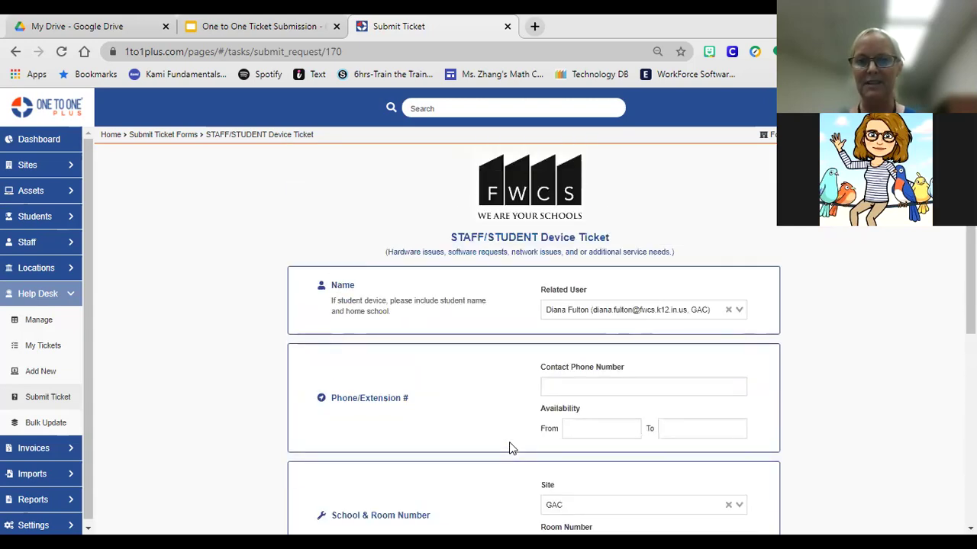
scroll(510, 448, down, 5)
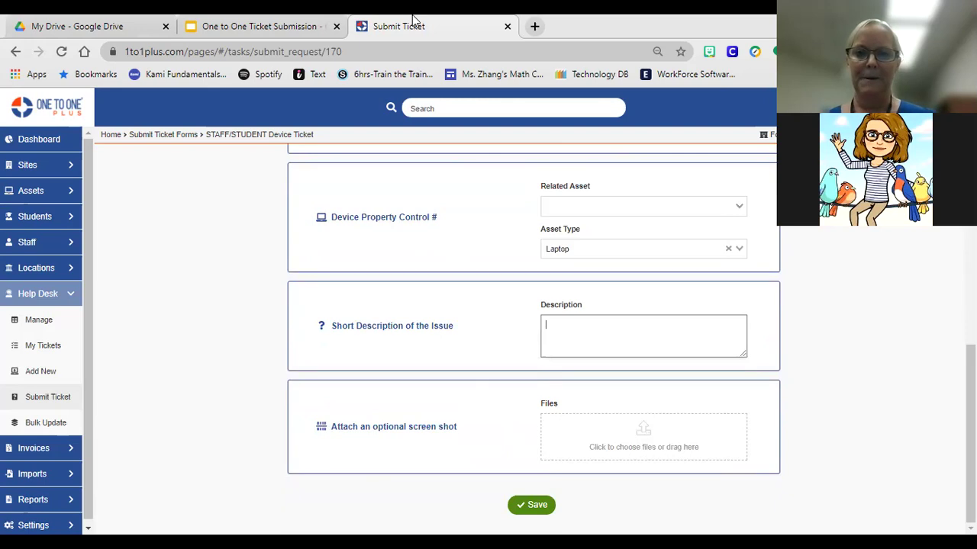
scroll(445, 255, up, 5)
scroll(451, 262, down, 5)
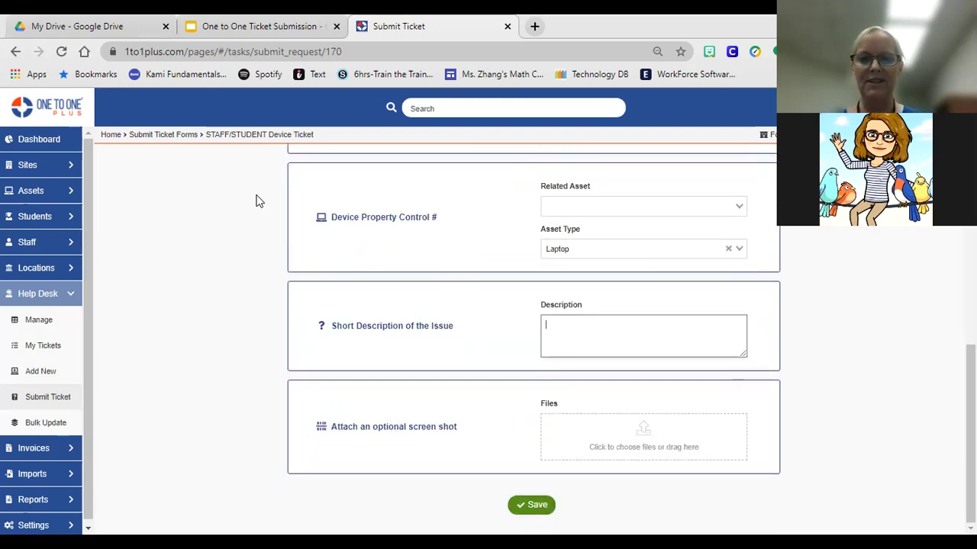
Return to the ticket forms, discarding the unsubmitted device ticket, and open the PASSWORD Change Ticket form.
click(168, 137)
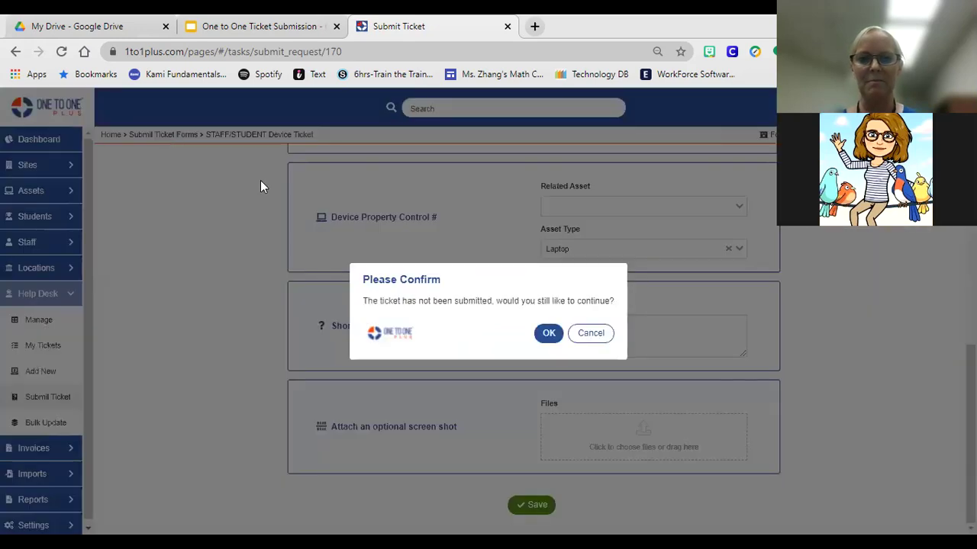
click(551, 336)
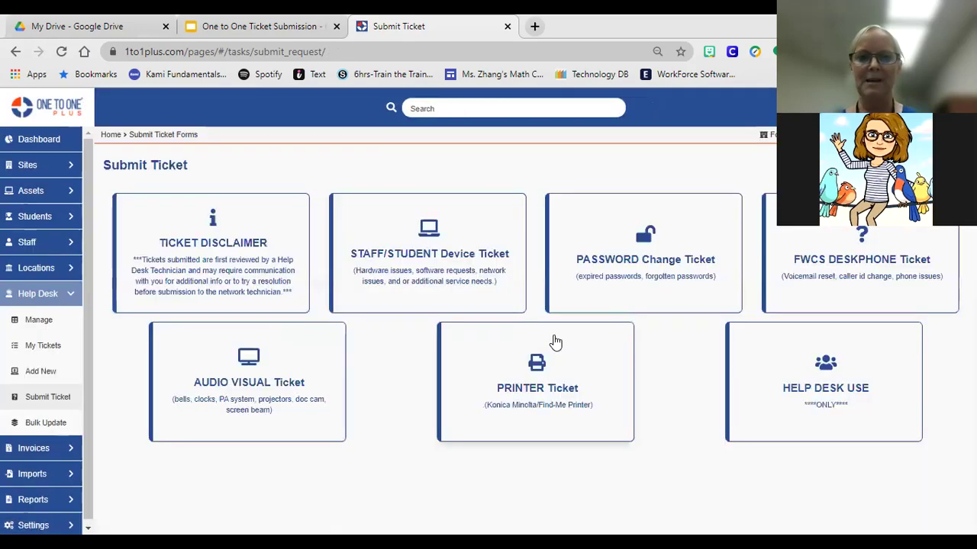
click(578, 262)
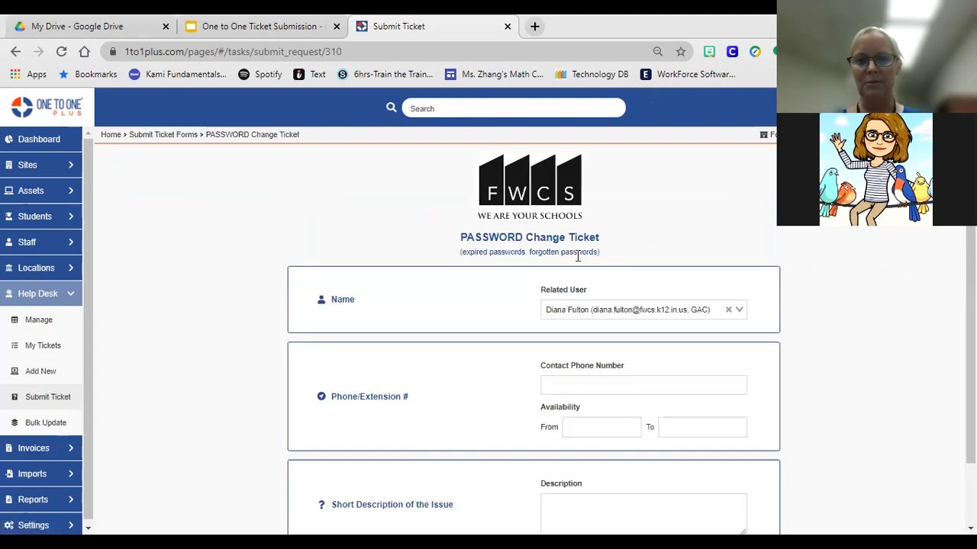
Review the PASSWORD Change Ticket form down to its issue description, then return to the ticket forms and open the FWCS DESKPHONE Ticket form.
scroll(493, 323, down, 1)
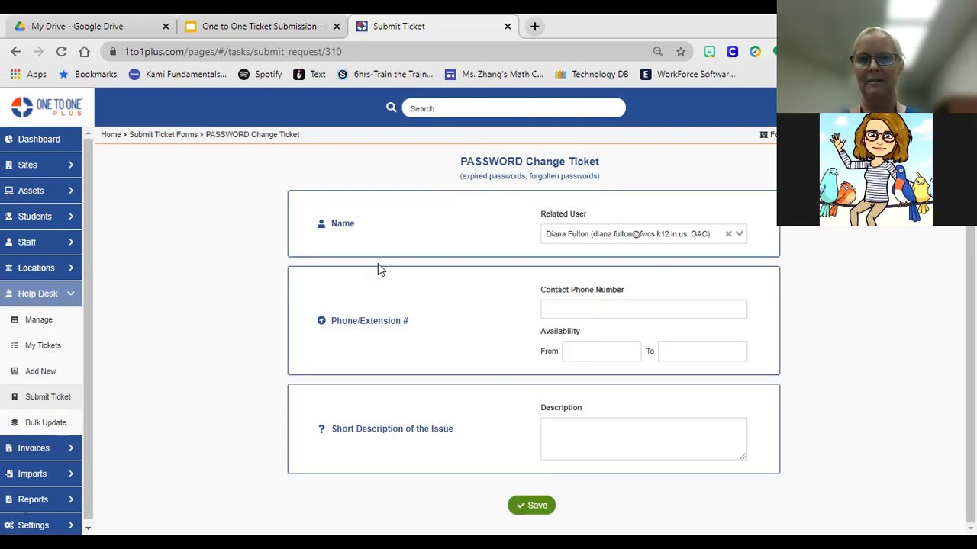
click(161, 139)
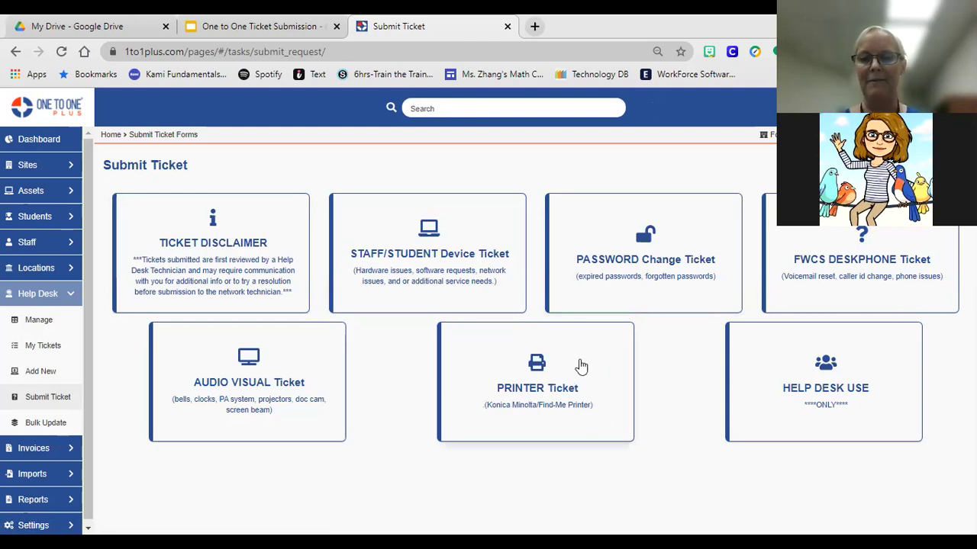
click(826, 260)
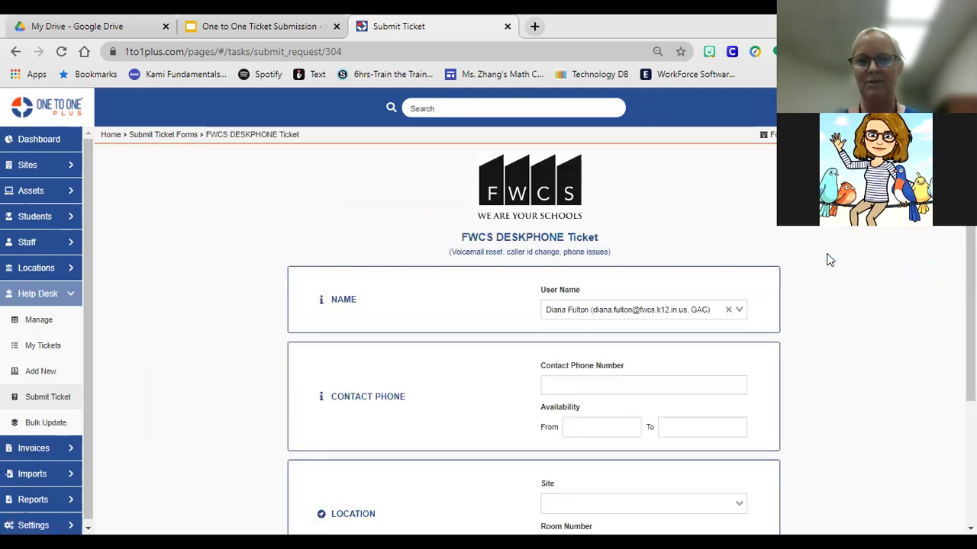
Review the deskphone ticket's contact phone, availability, site, room number and issue description fields.
scroll(826, 259, down, 1)
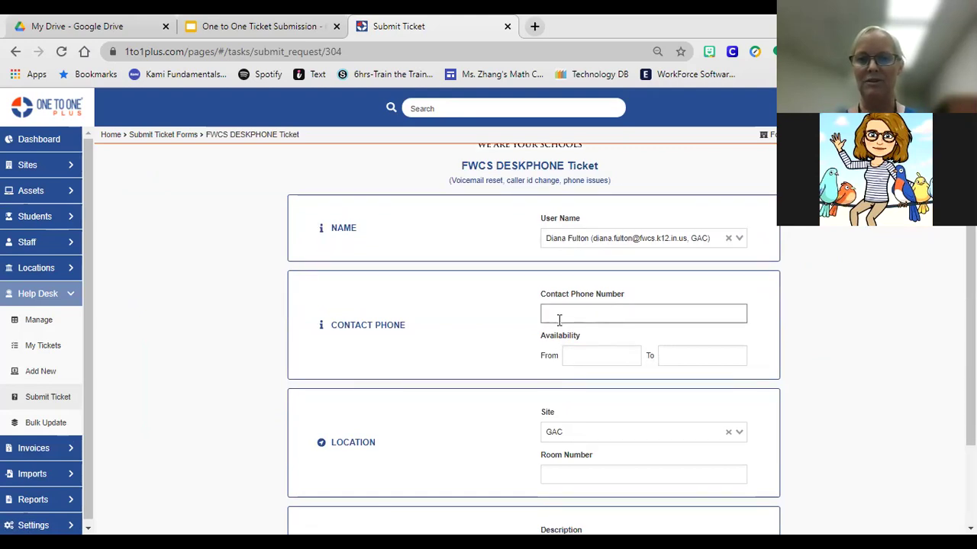
scroll(490, 347, down, 2)
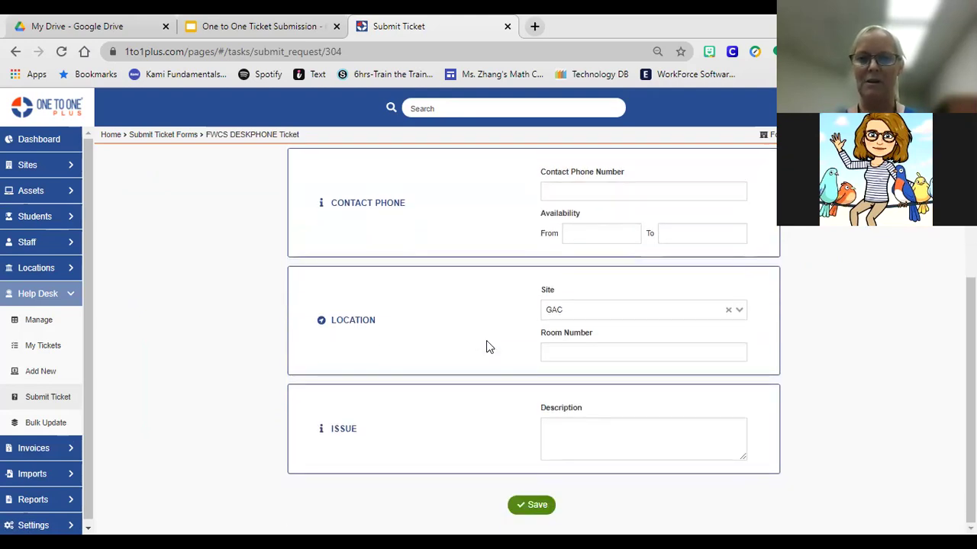
click(556, 433)
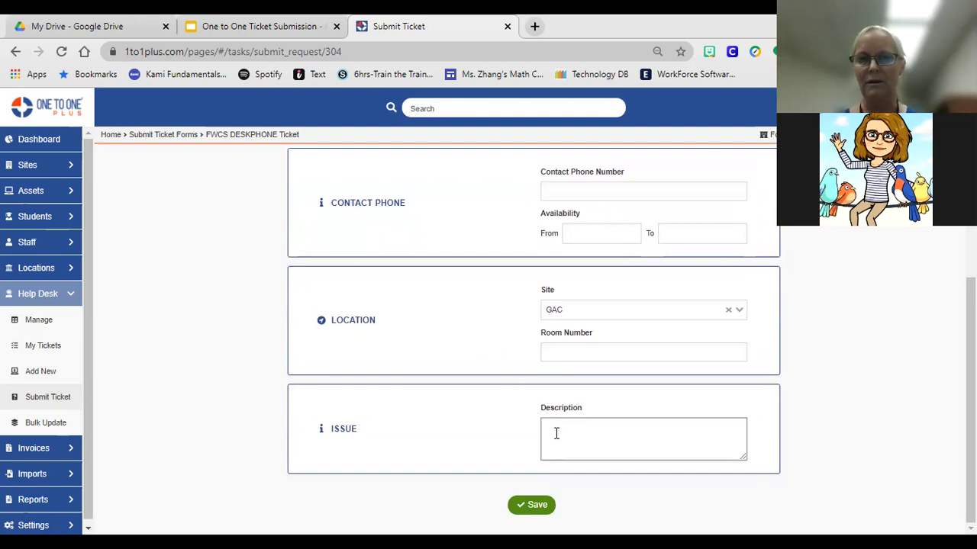
scroll(546, 412, up, 3)
Return to the ticket forms, discarding the unsubmitted deskphone ticket, and open the AUDIO VISUAL Ticket form.
click(190, 135)
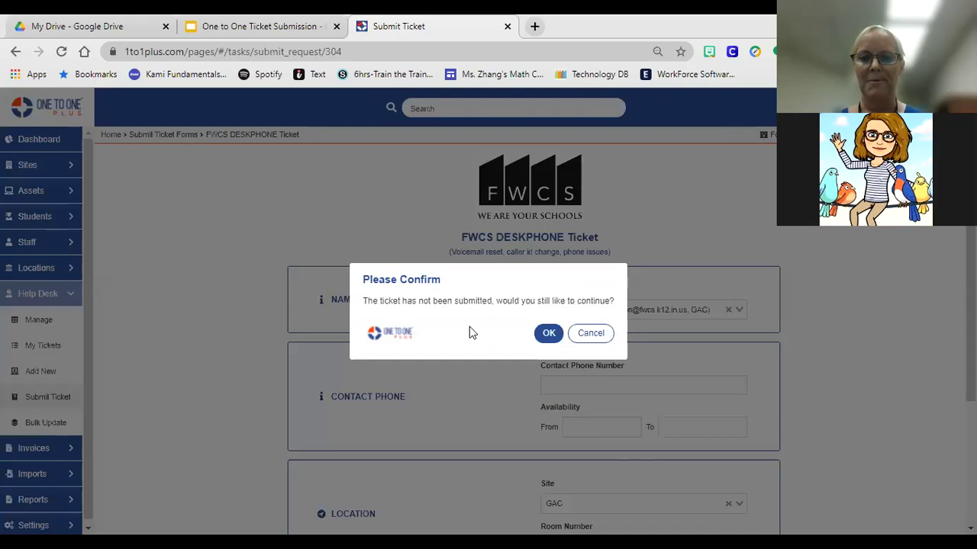
click(548, 334)
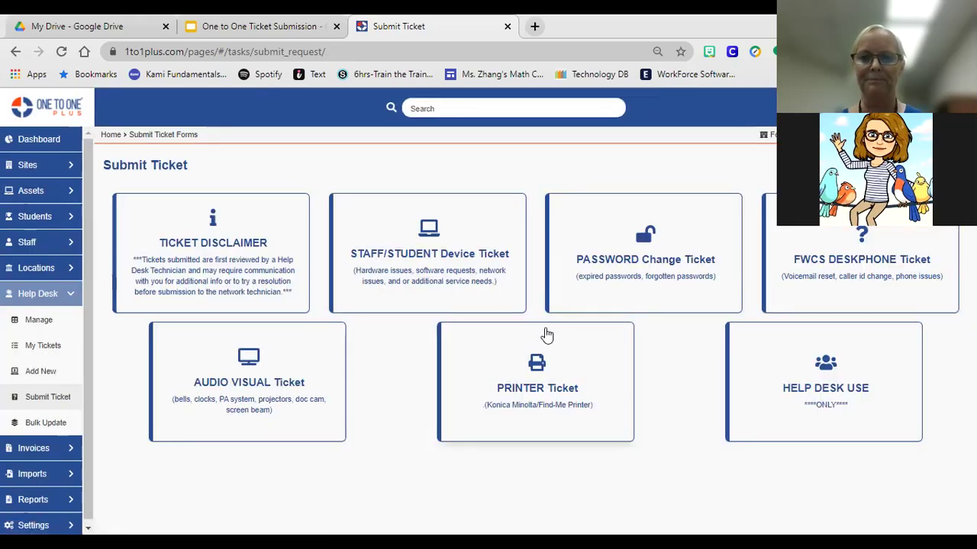
click(258, 401)
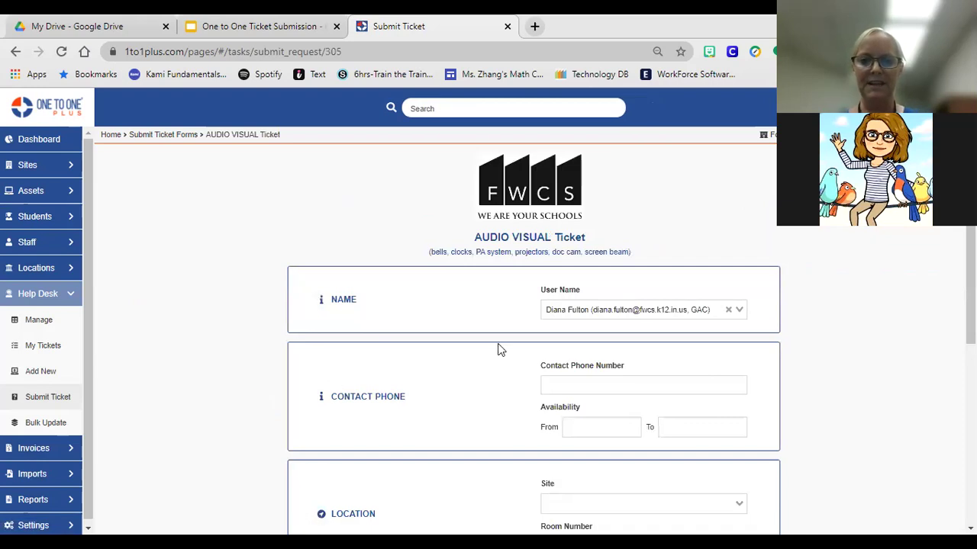
Review the audio visual ticket's location, related asset, issue description, optional file attachment and save option.
scroll(455, 423, down, 2)
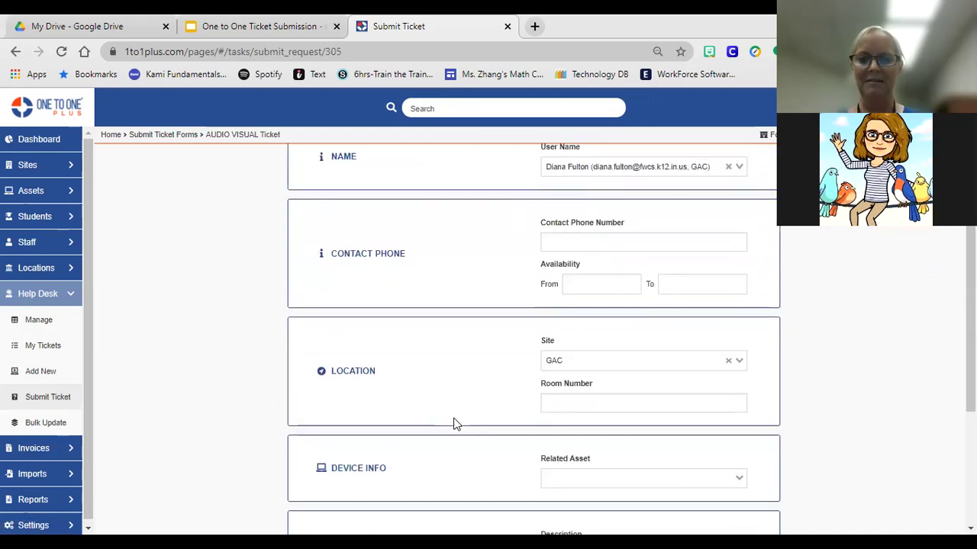
scroll(455, 422, down, 1)
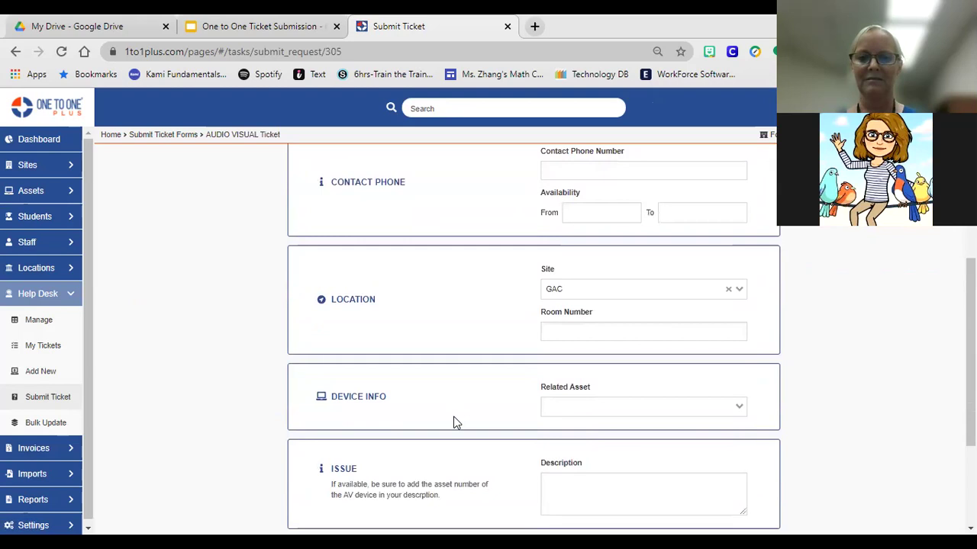
scroll(455, 422, down, 2)
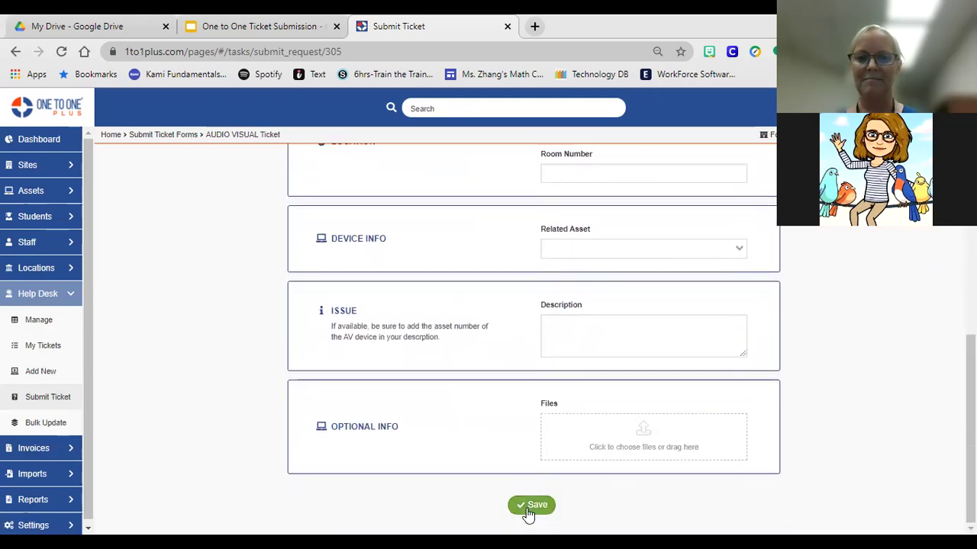
click(526, 508)
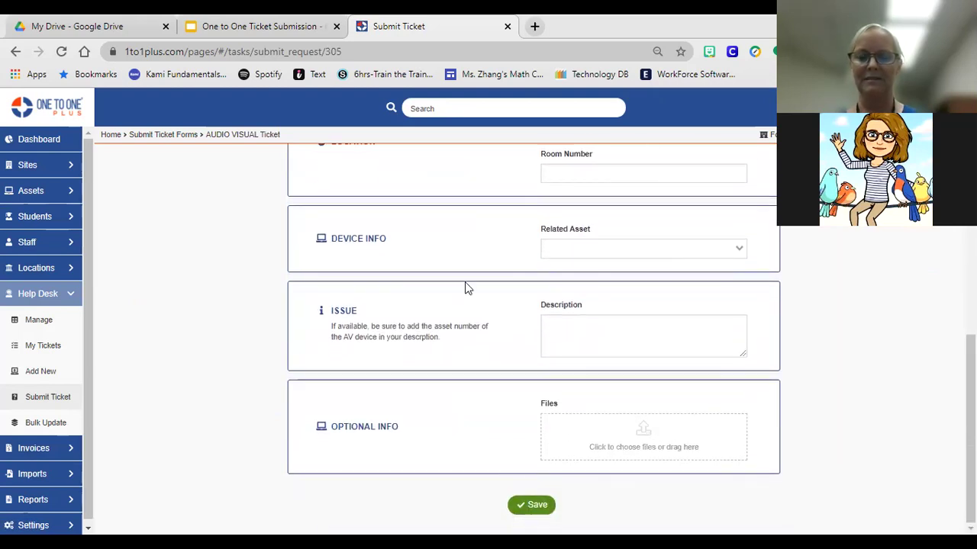
Return to the ticket forms, discarding the unsubmitted audio visual ticket, and open the PRINTER Ticket form.
click(192, 135)
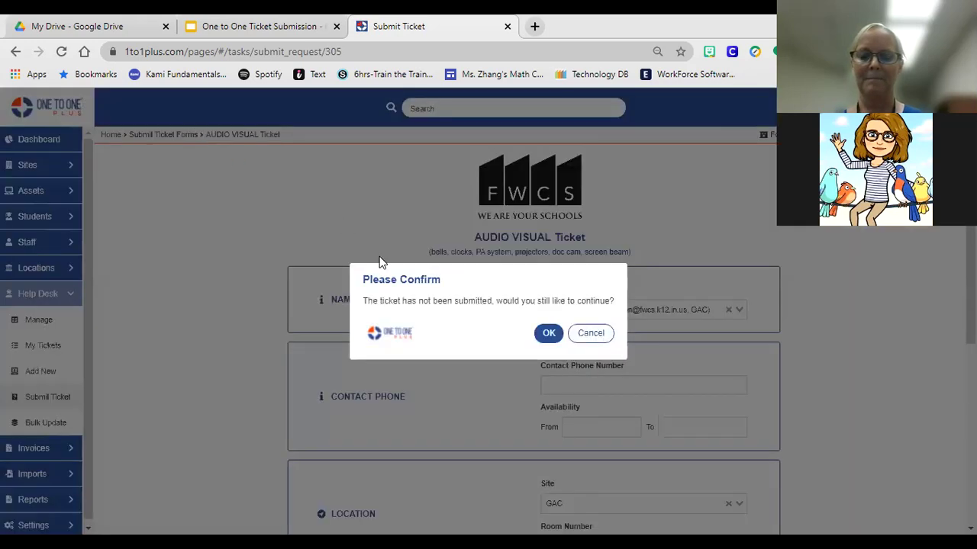
click(549, 335)
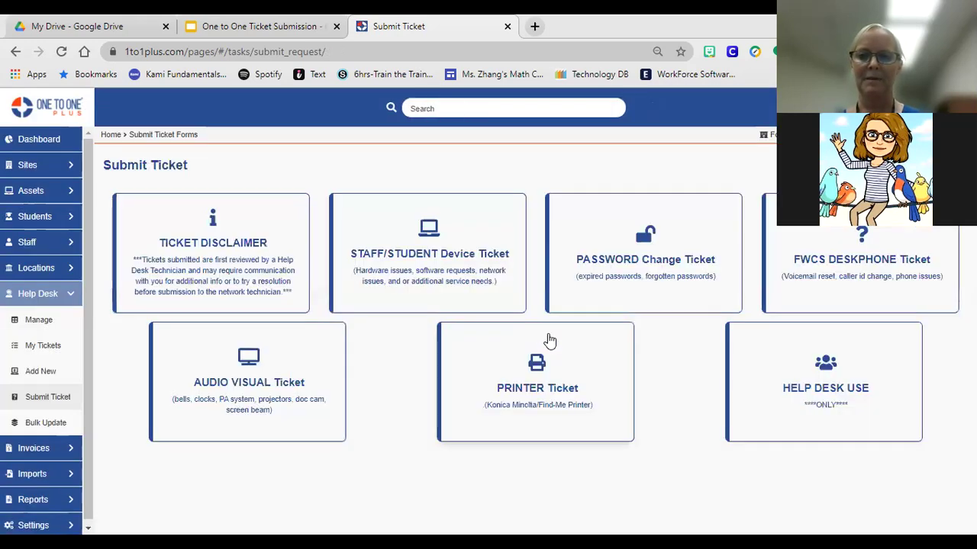
click(610, 359)
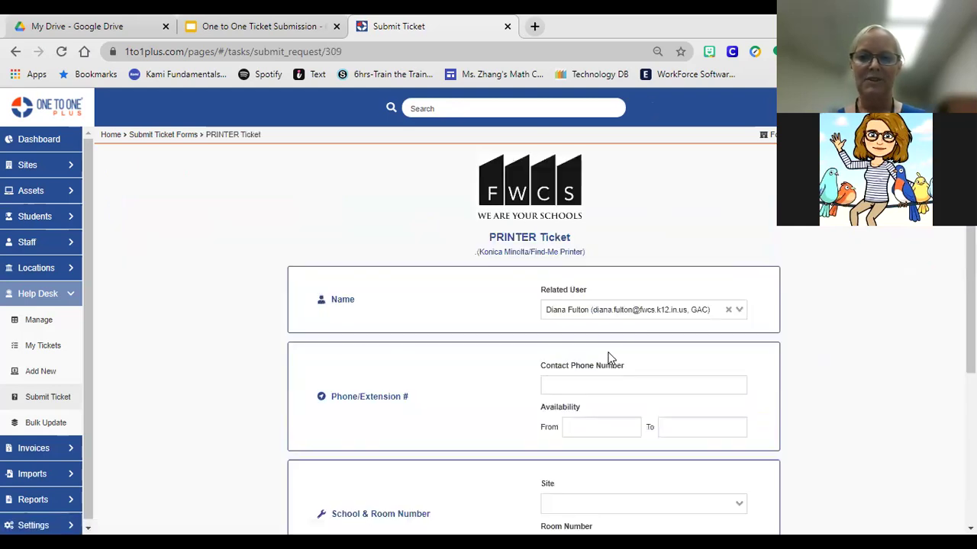
Review the printer ticket form down to its issue description, then return to the ticket forms, discarding the unsubmitted ticket.
scroll(524, 351, down, 1)
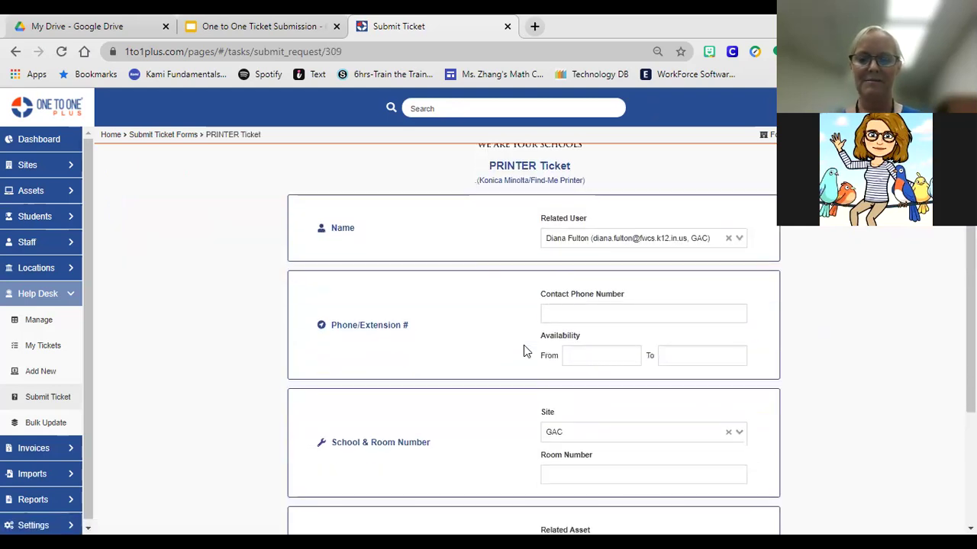
scroll(524, 351, down, 2)
scroll(523, 351, down, 1)
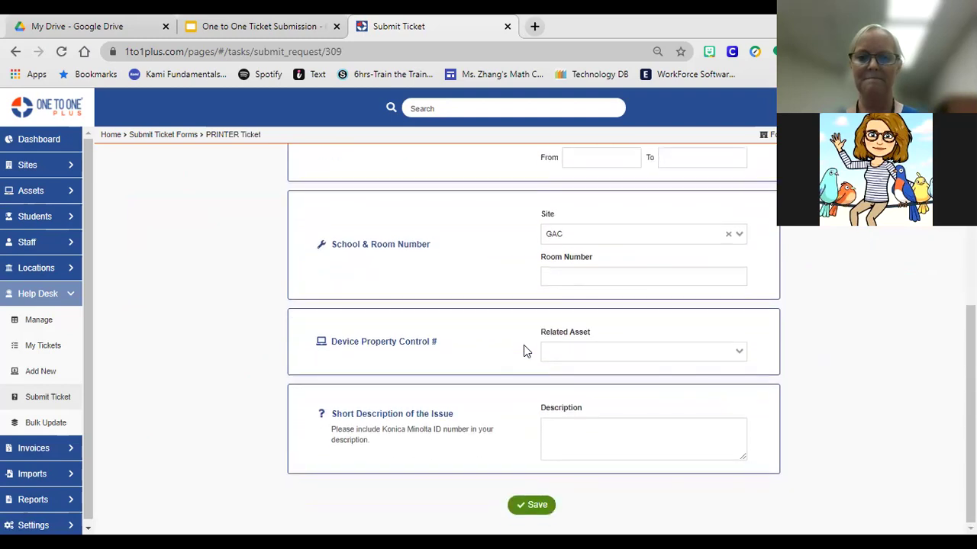
scroll(524, 341, up, 4)
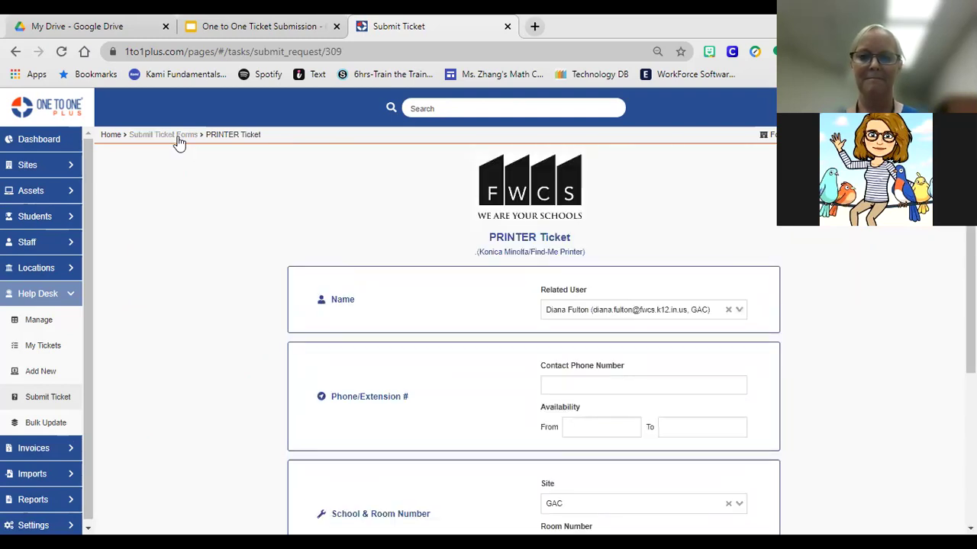
click(177, 140)
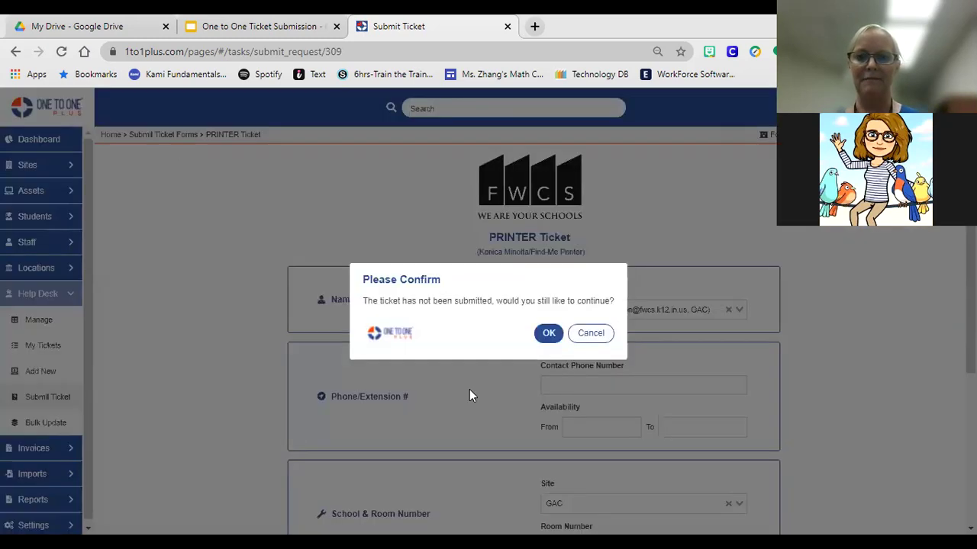
click(548, 332)
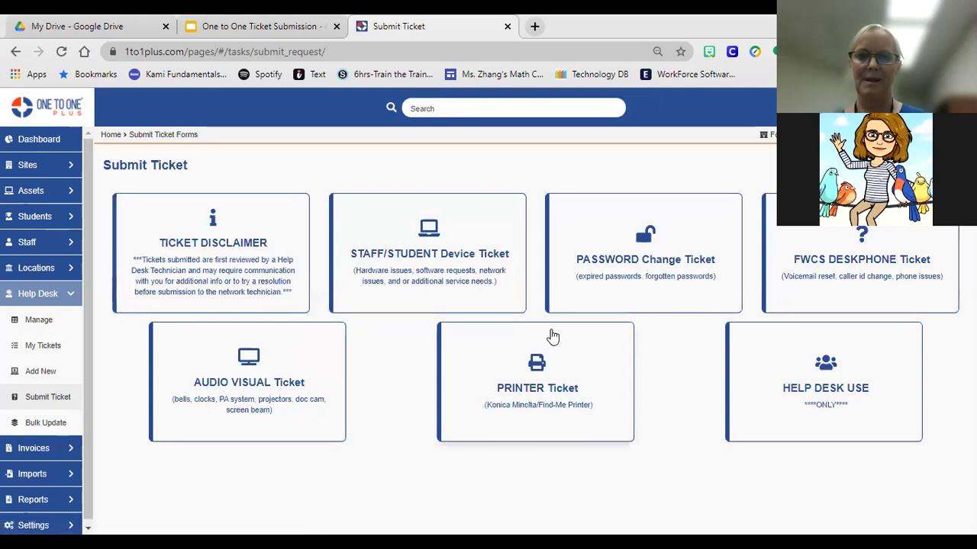